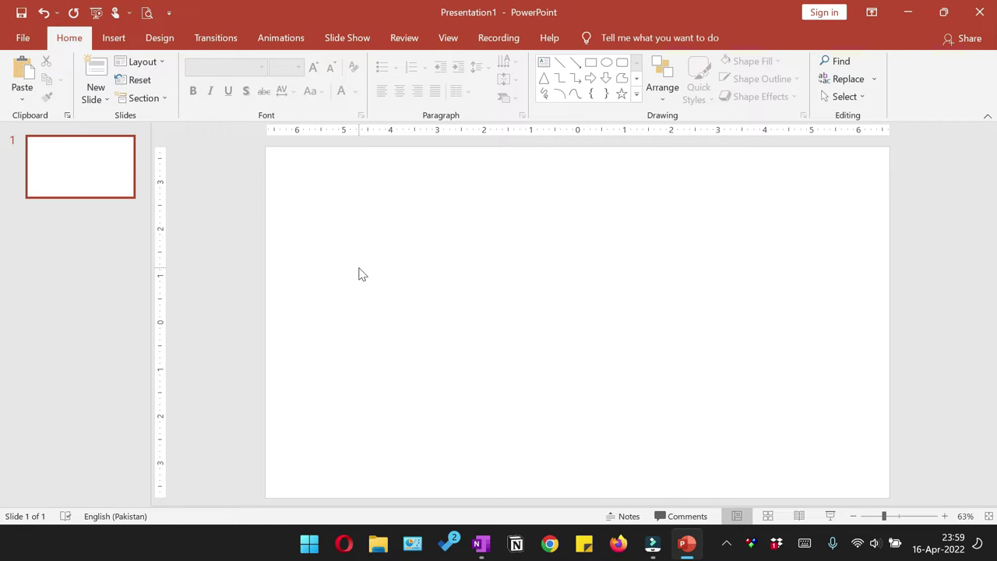
Step: Add a second blank slide to the presentation and select it for editing
{"action": "left_click", "coordinate": [371, 258]}
{"action": "key", "text": "ctrl+m"}
{"action": "left_click", "coordinate": [101, 162]}
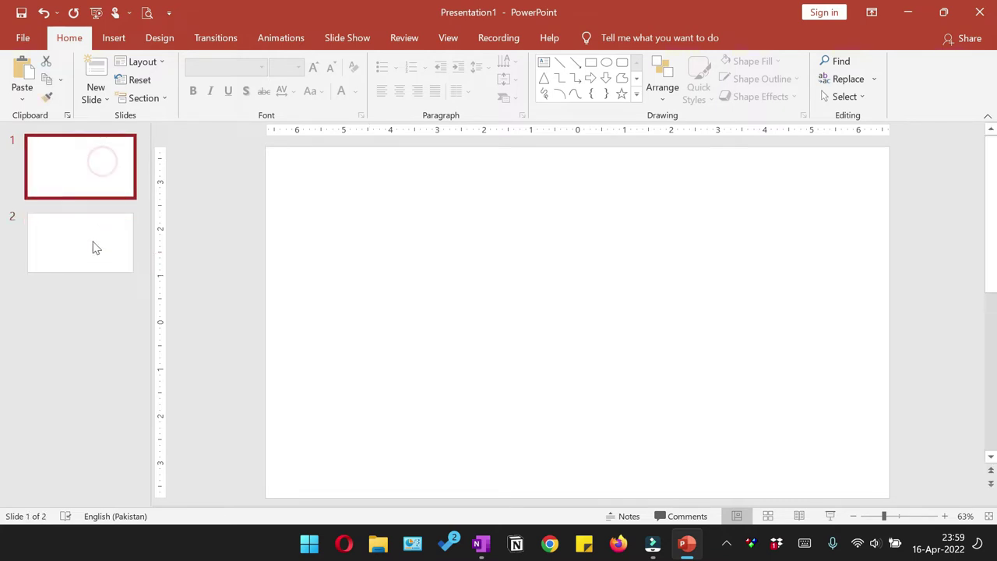
{"action": "left_click", "coordinate": [92, 251]}
{"action": "left_click", "coordinate": [439, 252]}
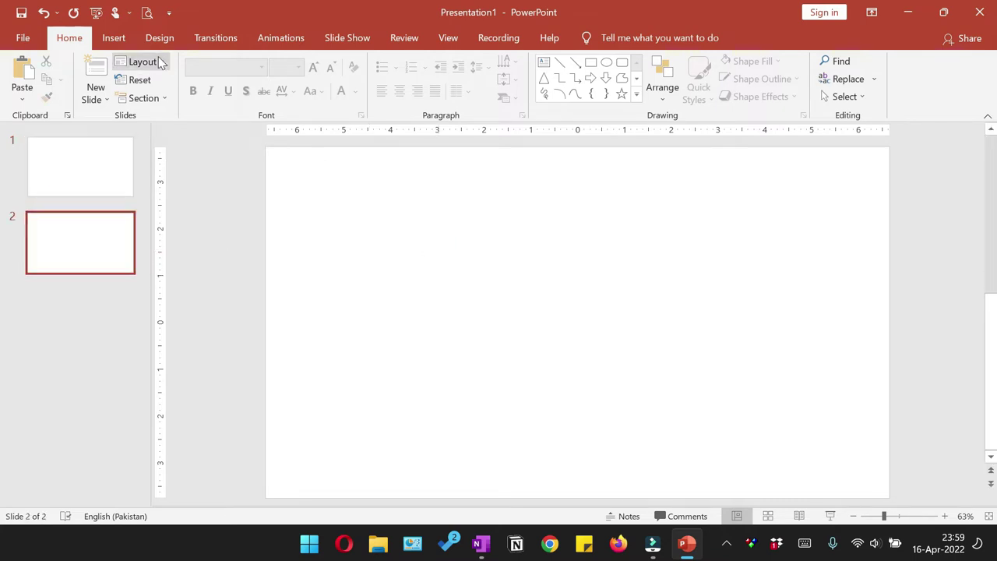
Step: Insert the video "What is Web Hosting - Explained For Beginners" from this device's Desktop "New folder" onto slide 2
{"action": "left_click", "coordinate": [115, 39]}
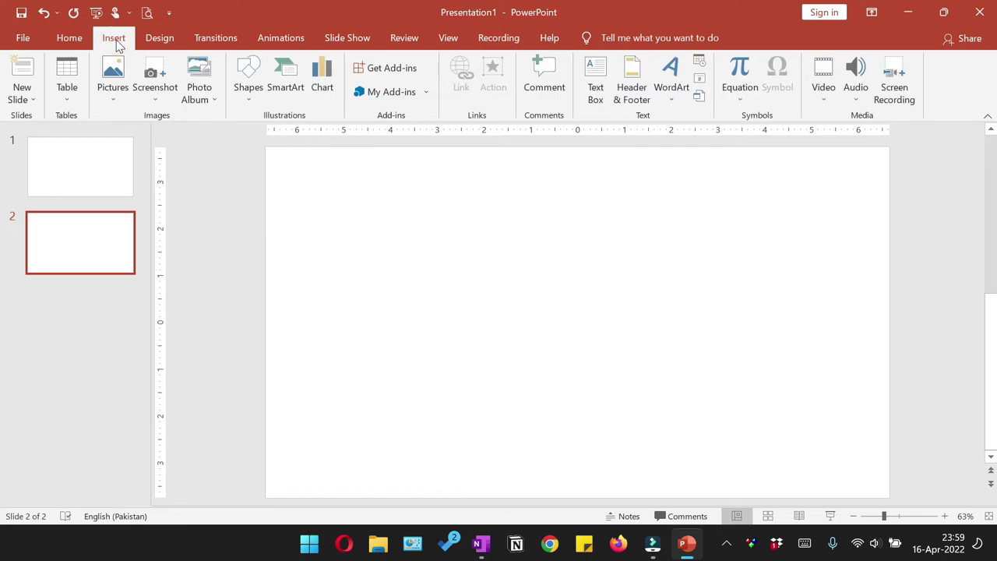
{"action": "left_click", "coordinate": [834, 106]}
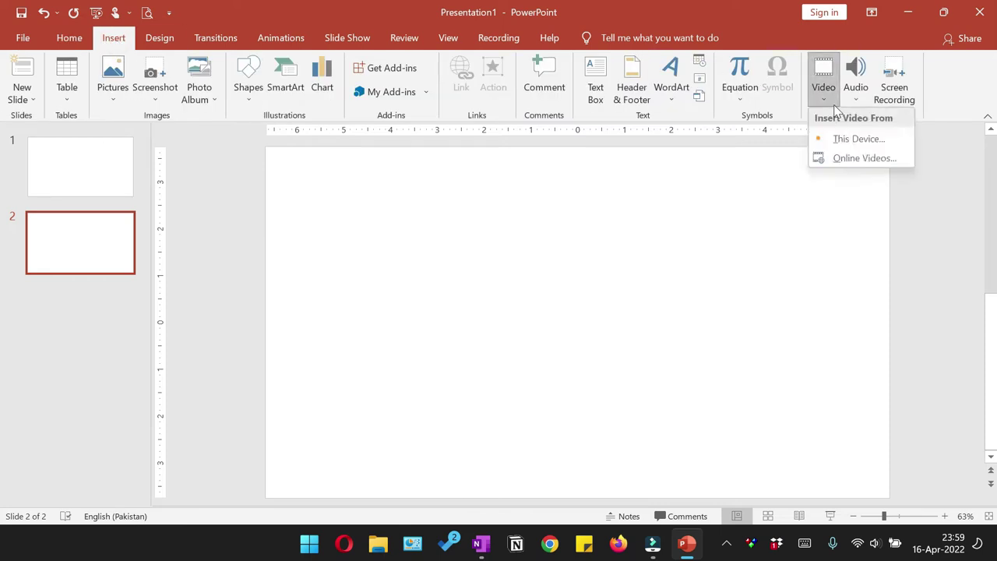
{"action": "left_click", "coordinate": [860, 144]}
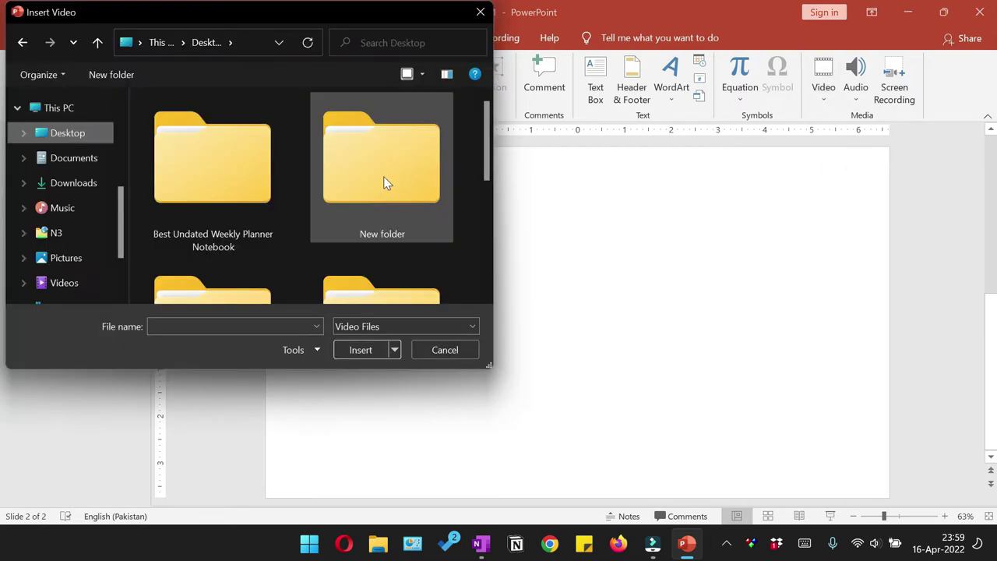
{"action": "left_click", "coordinate": [384, 179]}
{"action": "double_click", "coordinate": [383, 178]}
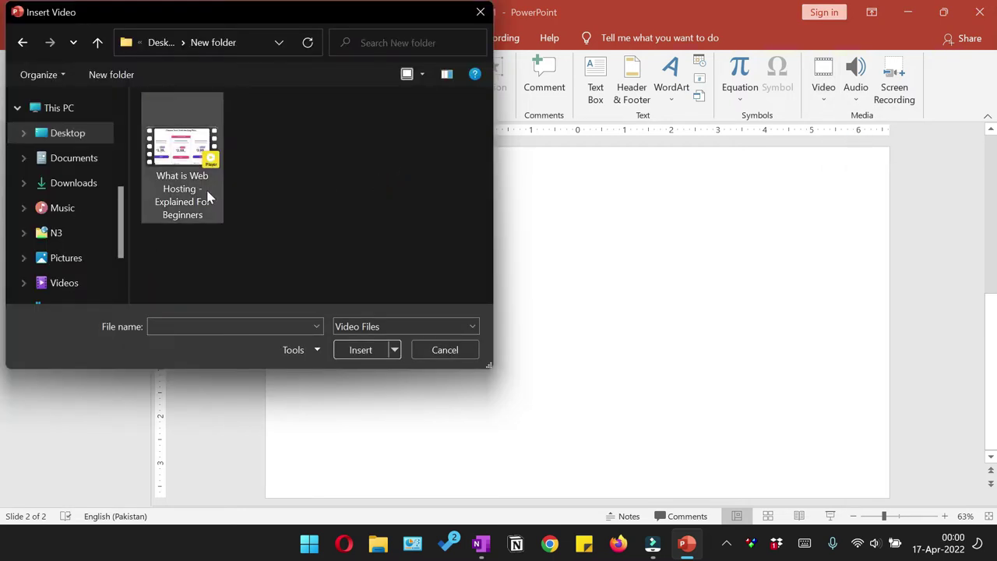
{"action": "left_click", "coordinate": [178, 156]}
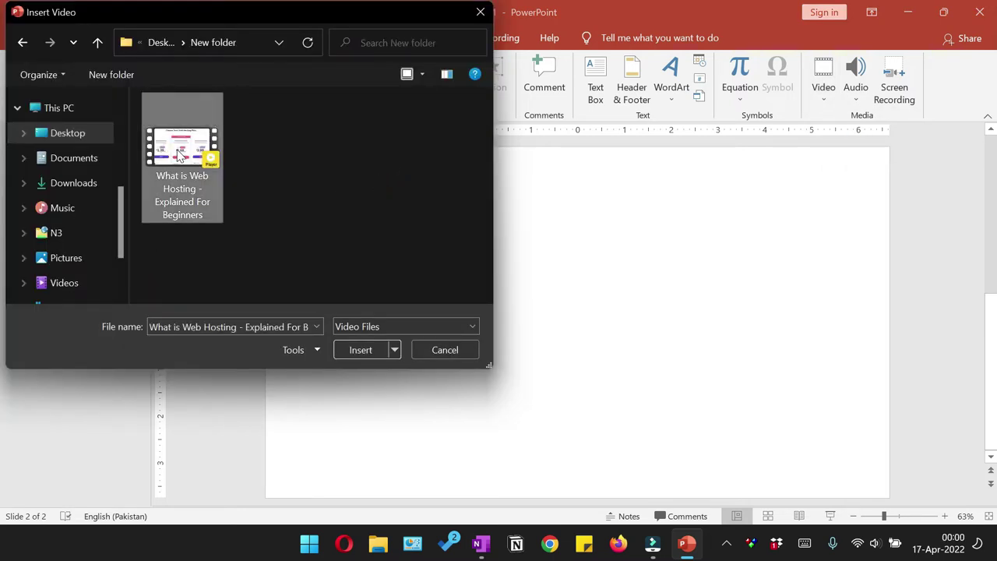
{"action": "left_click", "coordinate": [362, 350]}
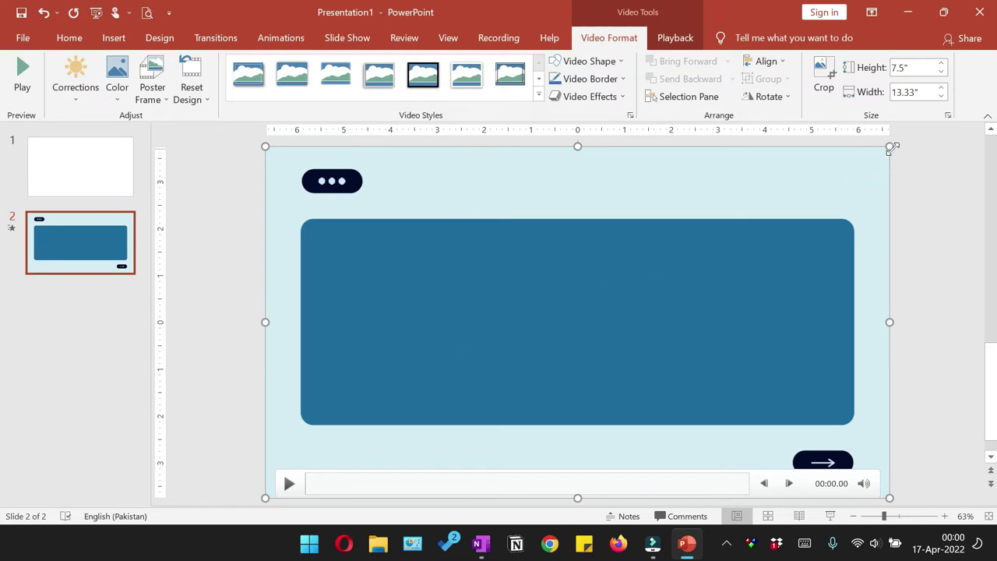
Step: Shrink the video to about 9.77" wide by 5.49" high and centre it on the slide
{"action": "left_click_drag", "start_coordinate": [892, 148], "coordinate": [720, 269]}
{"action": "left_click_drag", "start_coordinate": [488, 354], "coordinate": [570, 313]}
{"action": "left_click", "coordinate": [318, 309]}
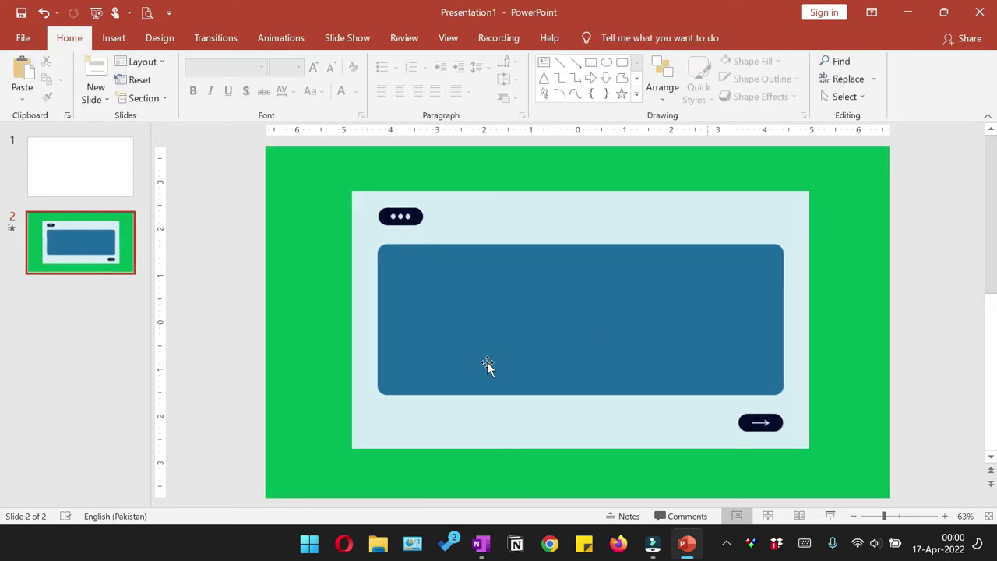
{"action": "left_click", "coordinate": [320, 265]}
{"action": "mouse_move", "coordinate": [469, 351]}
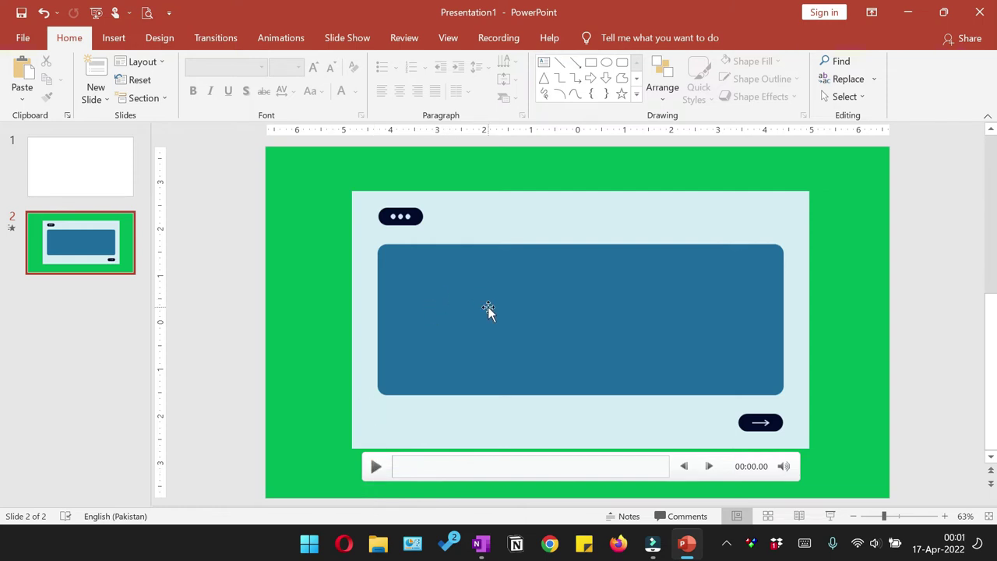
Step: Set the video's start option to When Clicked On and go to slide 1
{"action": "left_click", "coordinate": [452, 276]}
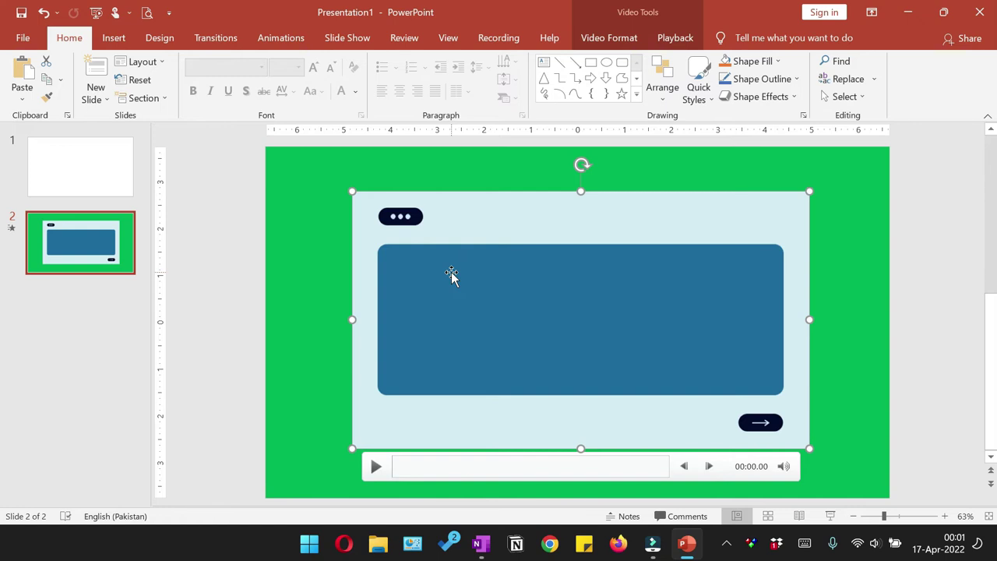
{"action": "double_click", "coordinate": [467, 257]}
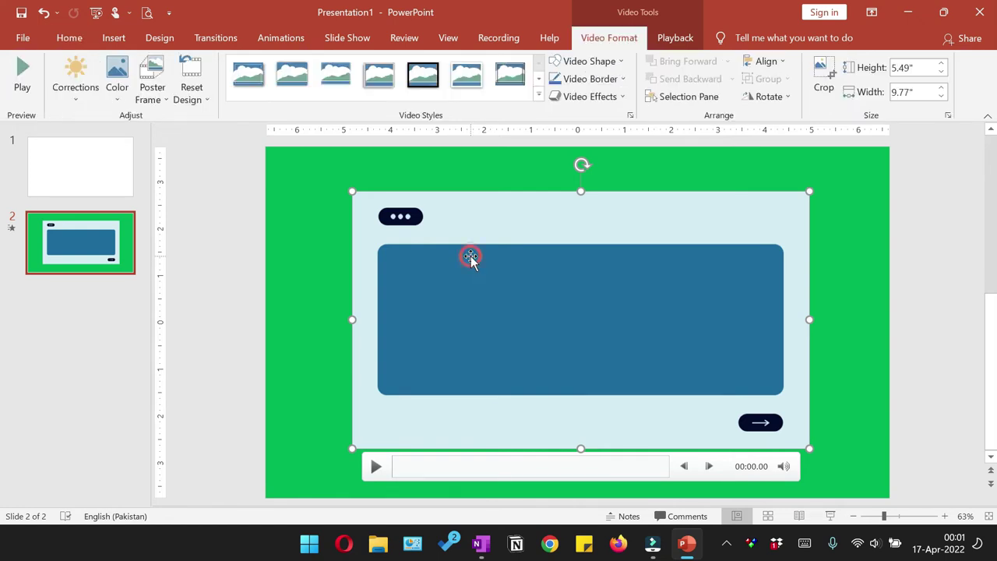
{"action": "left_click", "coordinate": [673, 38]}
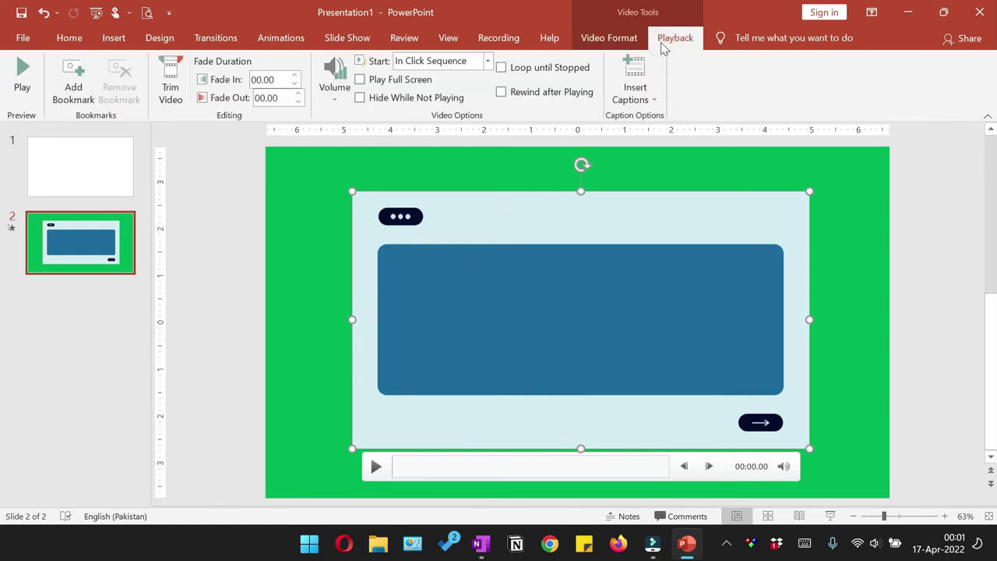
{"action": "left_click", "coordinate": [484, 62]}
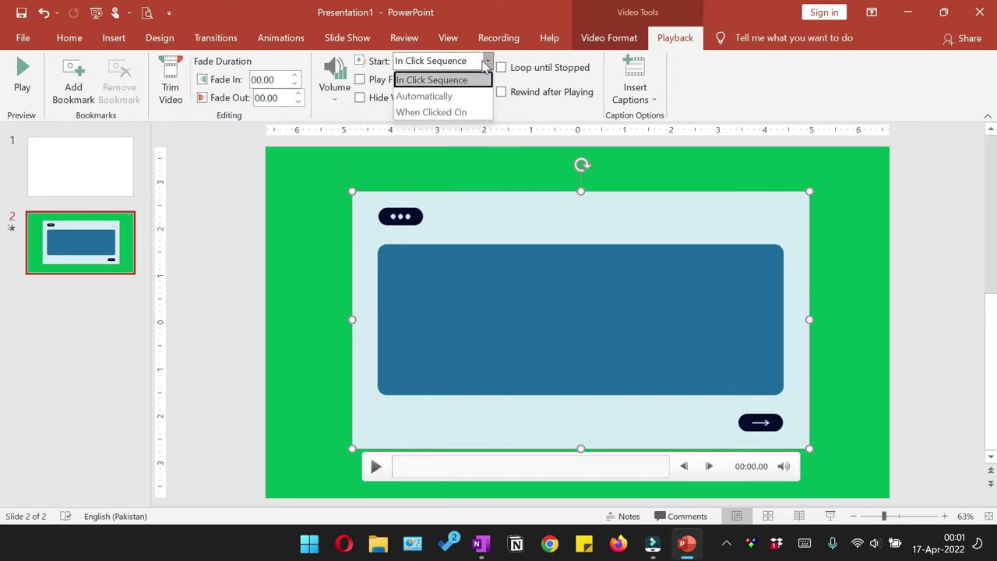
{"action": "left_click", "coordinate": [449, 114]}
{"action": "left_click", "coordinate": [293, 263]}
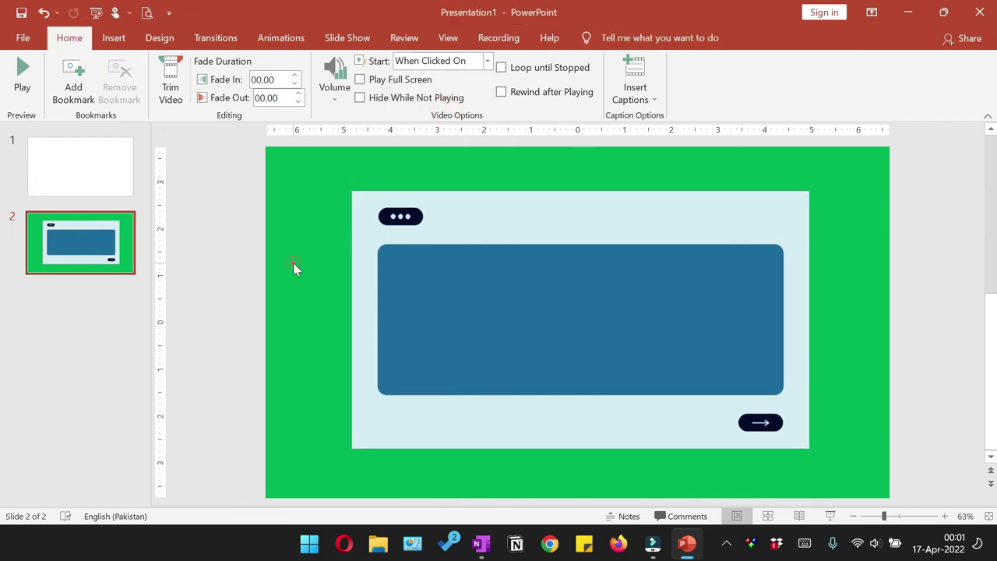
{"action": "left_click", "coordinate": [68, 170]}
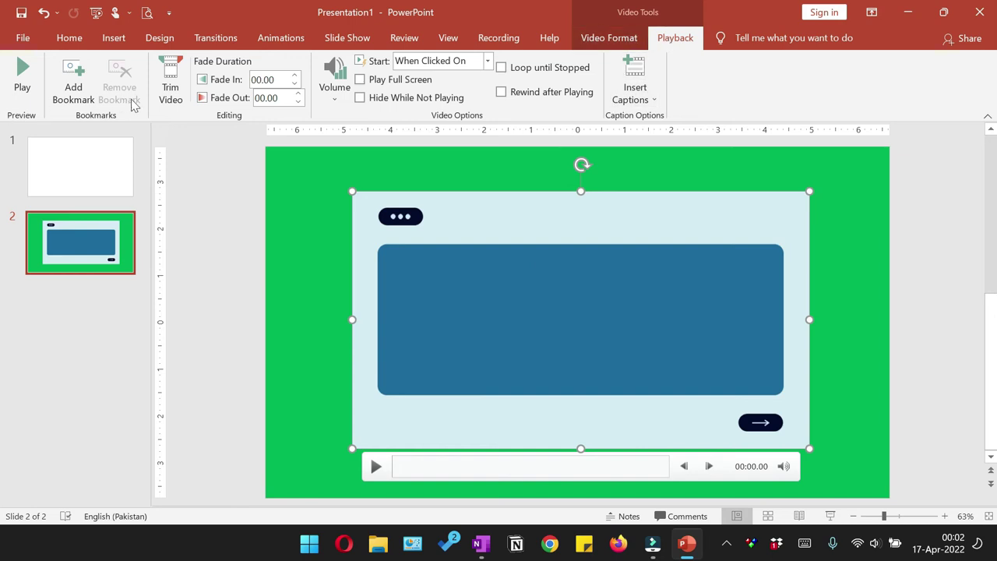
Step: Trim the video to start at 00:57.297 and end at 01:49.178
{"action": "left_click", "coordinate": [170, 92]}
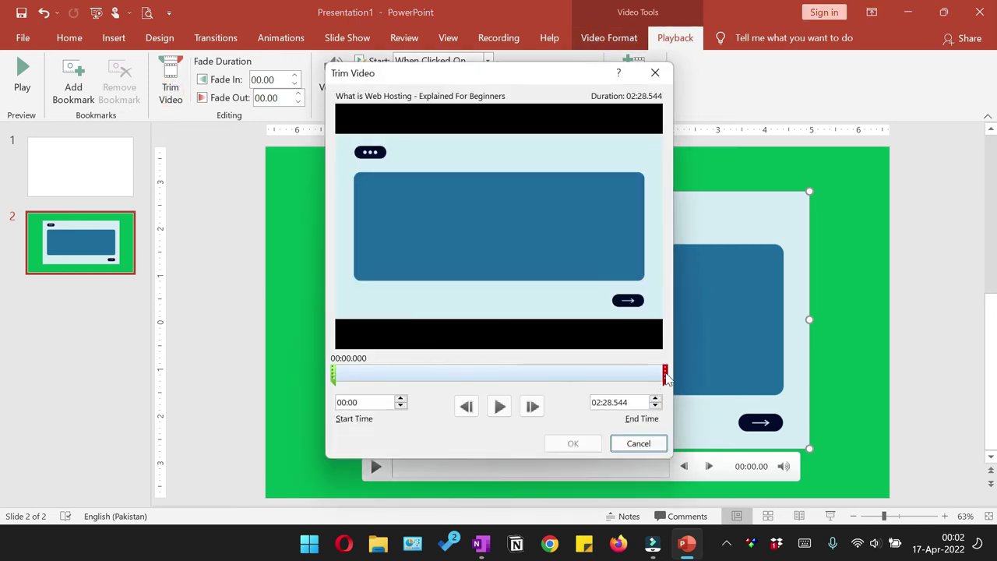
{"action": "left_click_drag", "start_coordinate": [662, 375], "coordinate": [578, 374]}
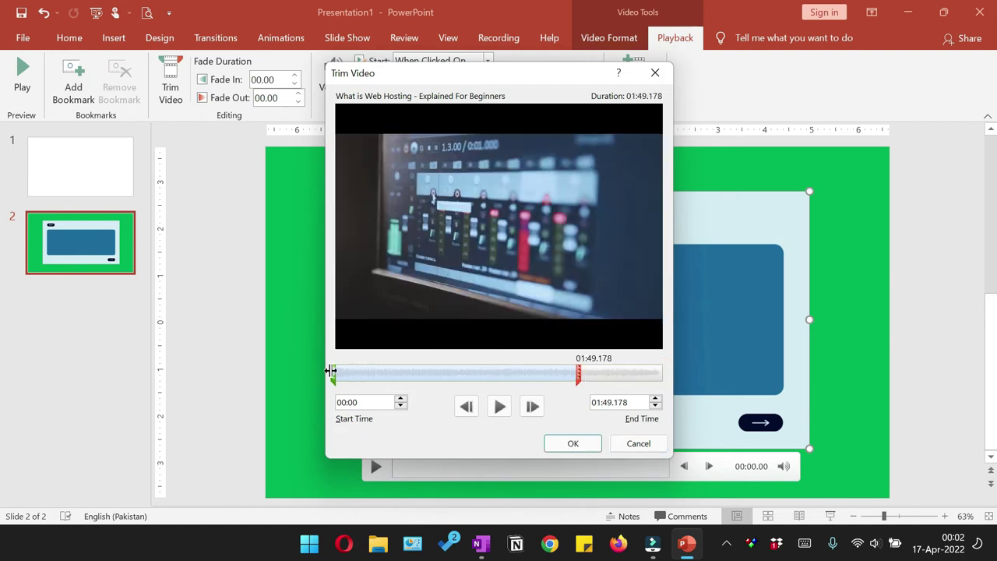
{"action": "left_click_drag", "start_coordinate": [333, 375], "coordinate": [335, 375]}
{"action": "left_click_drag", "start_coordinate": [443, 370], "coordinate": [459, 373]}
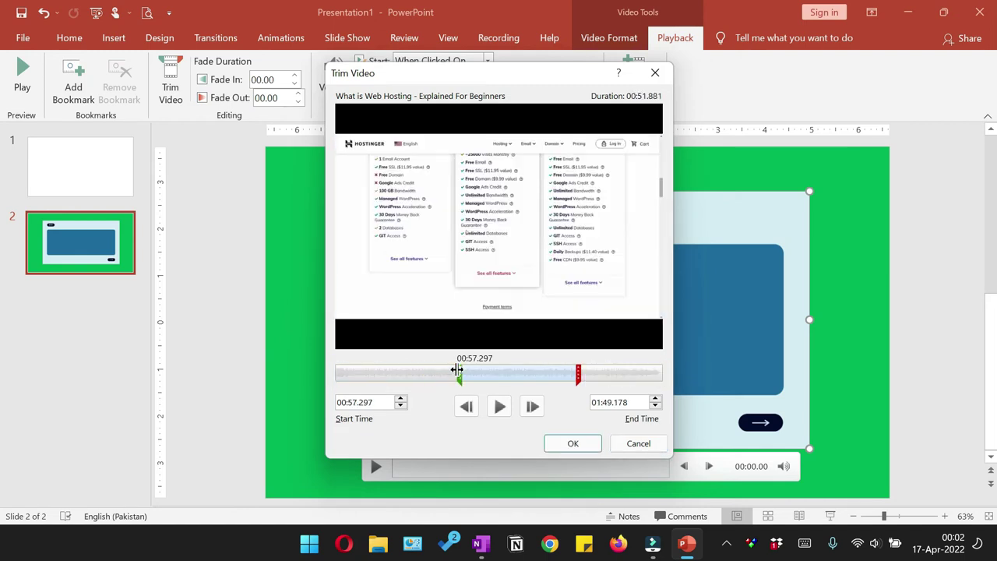
{"action": "left_click", "coordinate": [574, 445]}
{"action": "left_click", "coordinate": [306, 238]}
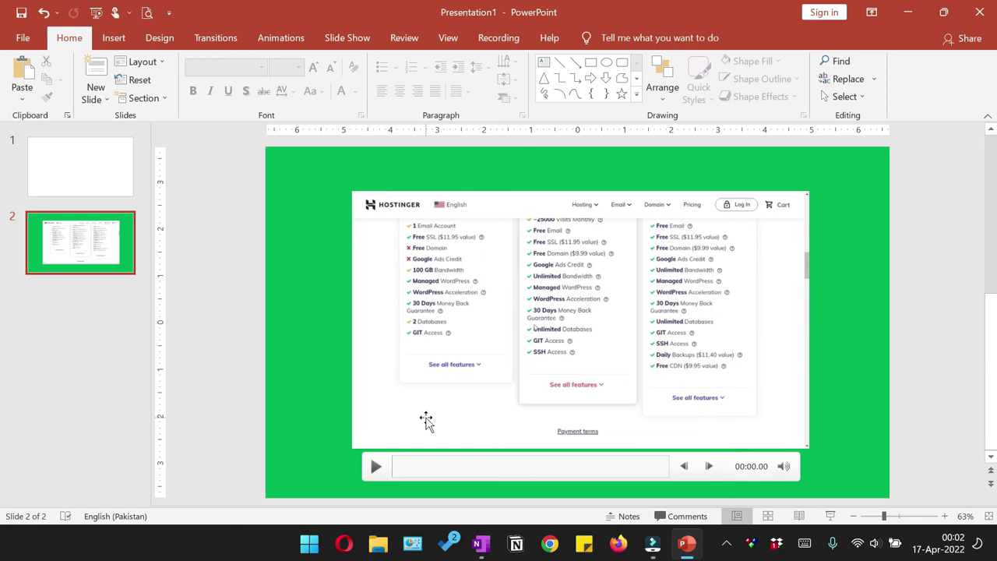
Step: Set the slide 2 video to start Automatically
{"action": "left_click", "coordinate": [374, 288]}
{"action": "left_click", "coordinate": [477, 62]}
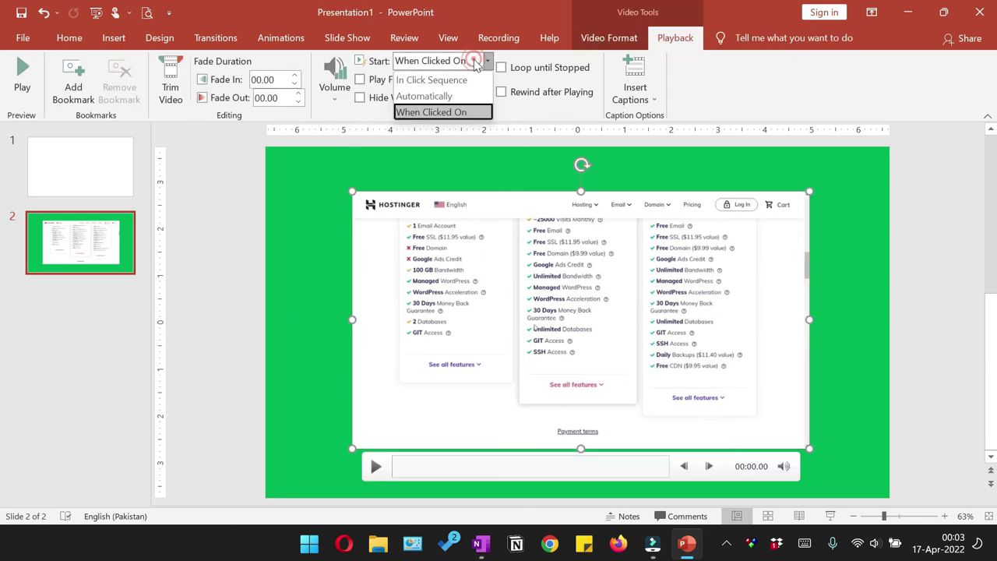
{"action": "left_click", "coordinate": [437, 95]}
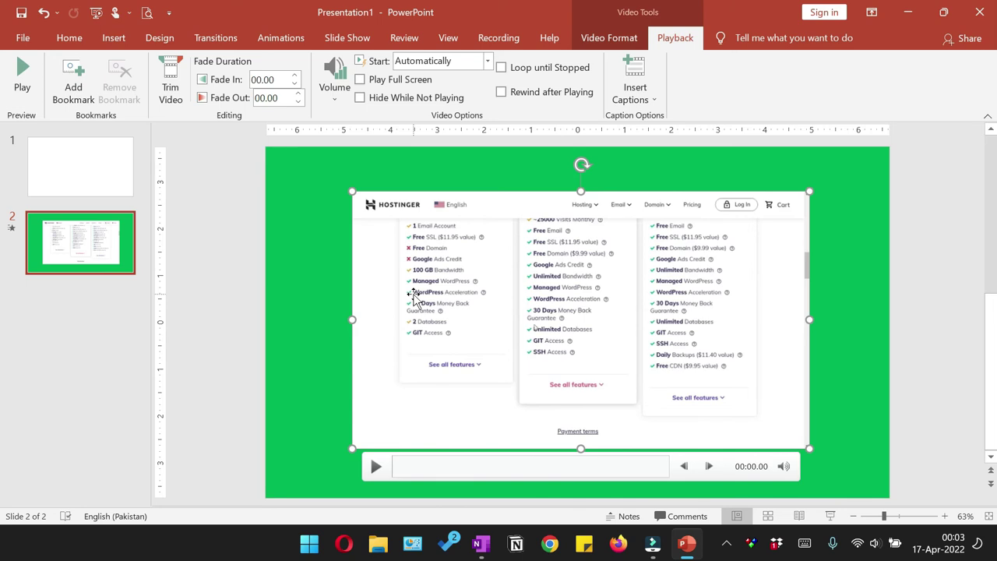
Step: Nudge the video slightly and apply the thick black frame video style to it
{"action": "left_click_drag", "start_coordinate": [413, 294], "coordinate": [416, 300]}
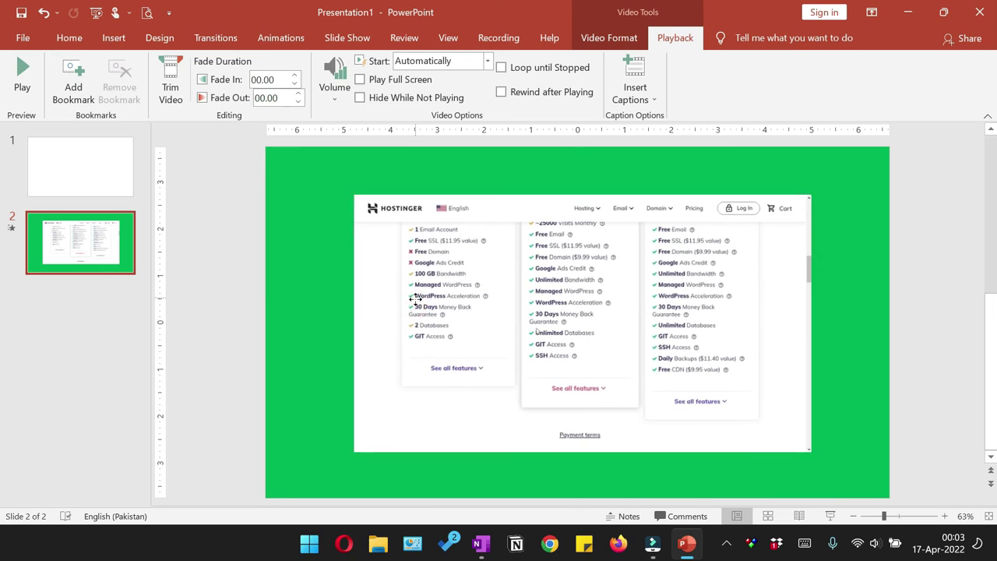
{"action": "left_click", "coordinate": [427, 242]}
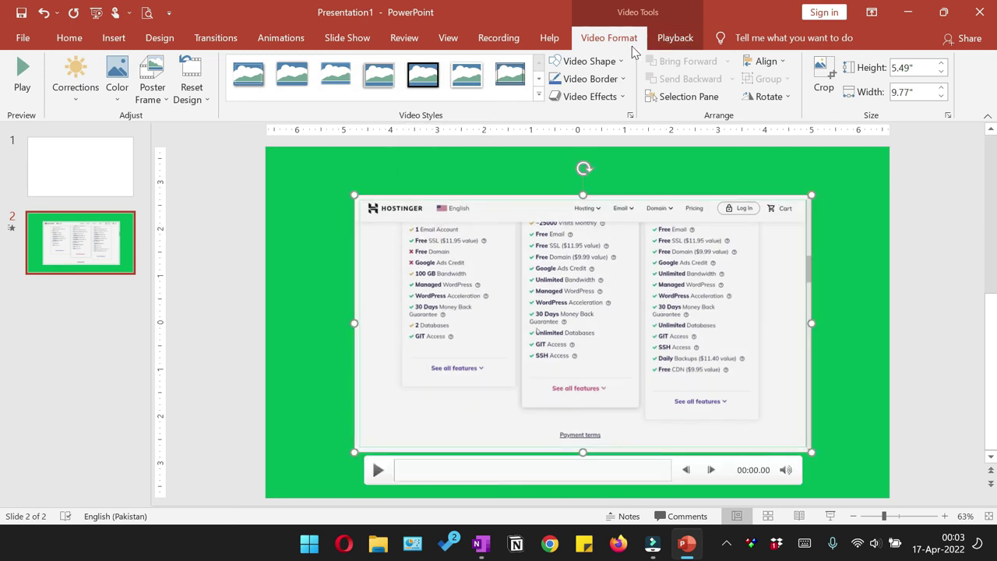
{"action": "left_click", "coordinate": [421, 78]}
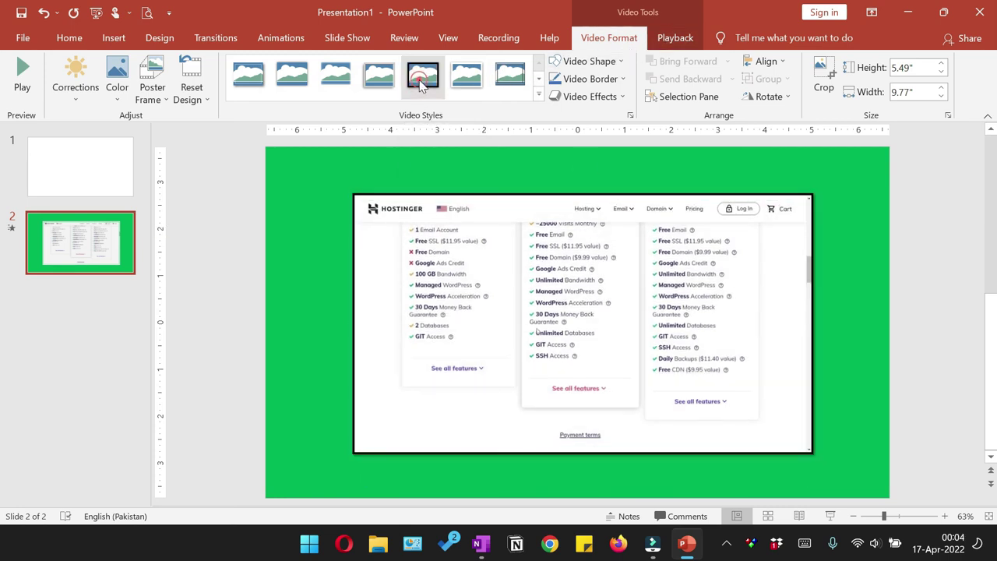
{"action": "left_click", "coordinate": [316, 251]}
{"action": "mouse_move", "coordinate": [800, 347]}
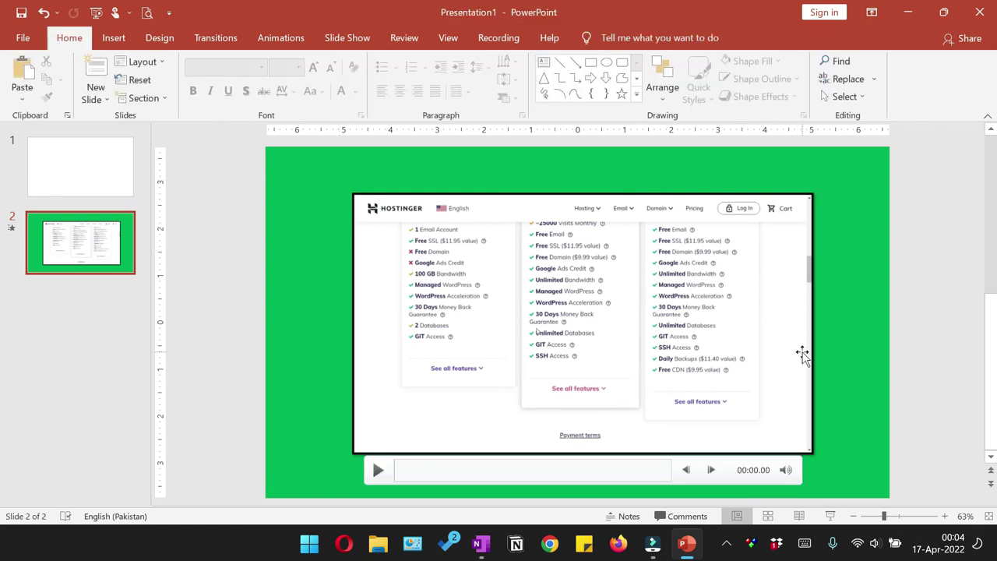
Step: Move the framed video to the slide's upper-left corner and enlarge it proportionally to fill the whole slide
{"action": "left_click_drag", "start_coordinate": [564, 308], "coordinate": [478, 265]}
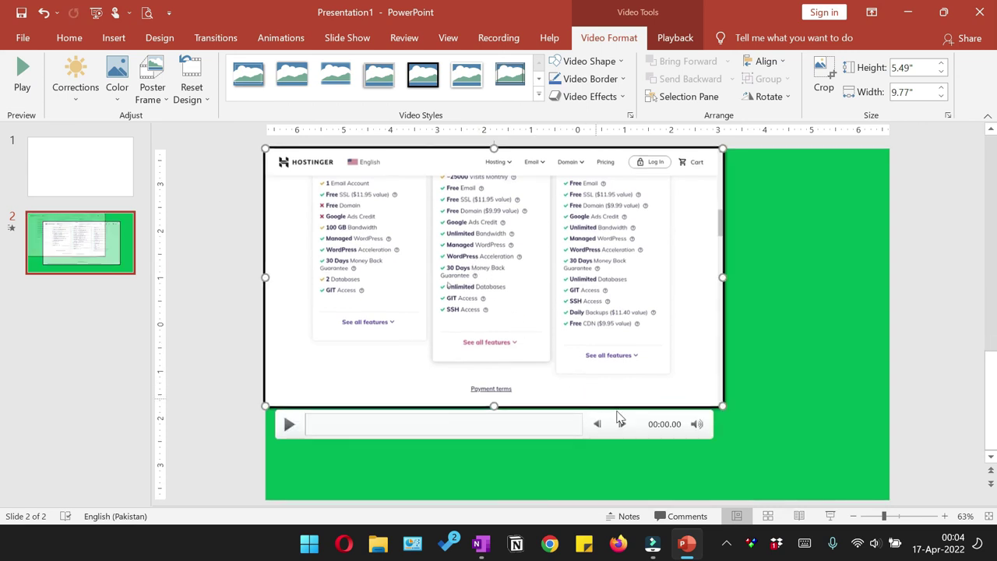
{"action": "left_click_drag", "start_coordinate": [722, 405], "coordinate": [889, 492]}
{"action": "left_click", "coordinate": [942, 352]}
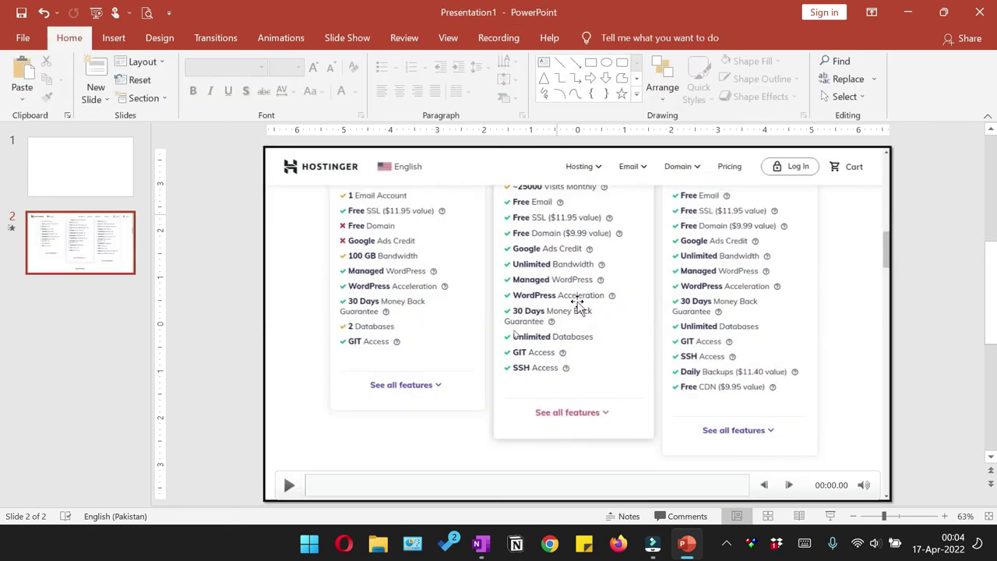
{"action": "left_click", "coordinate": [238, 247]}
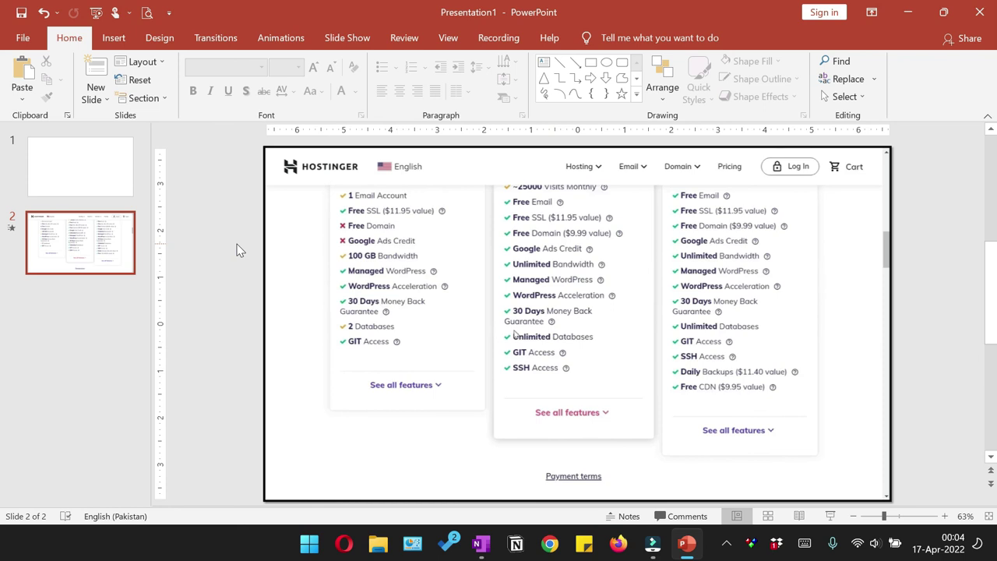